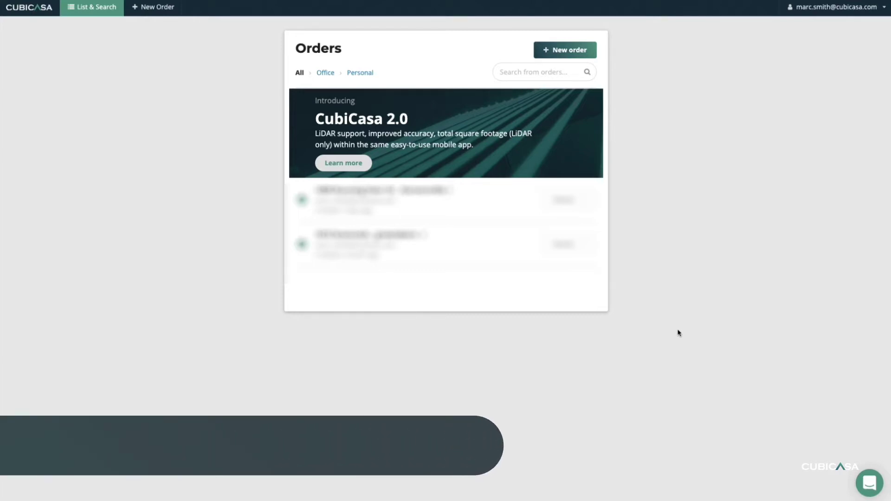
- Open Settings from the account name menu at the top right
click(847, 12)
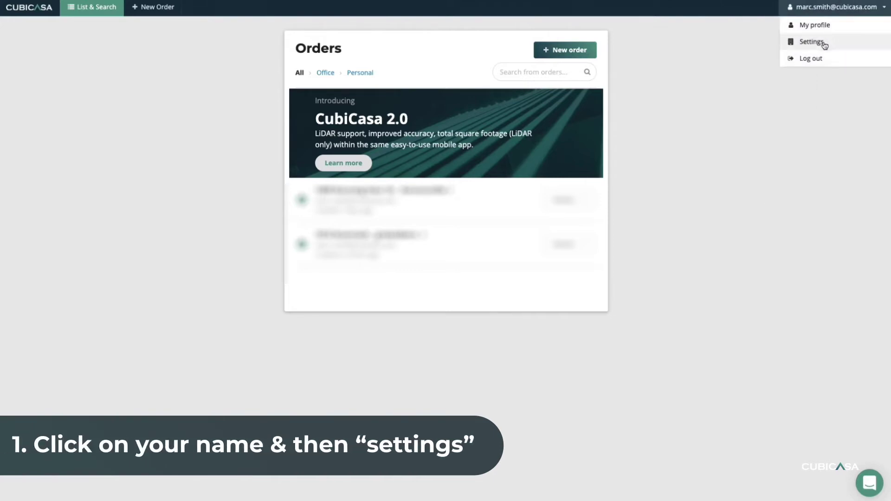
click(813, 42)
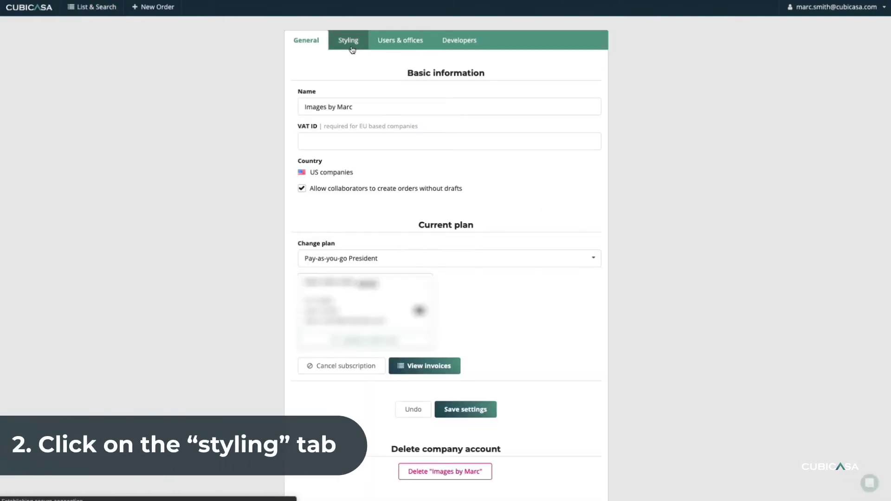
- Switch to the Styling settings to see floor plan language, logo and theme colors
click(350, 46)
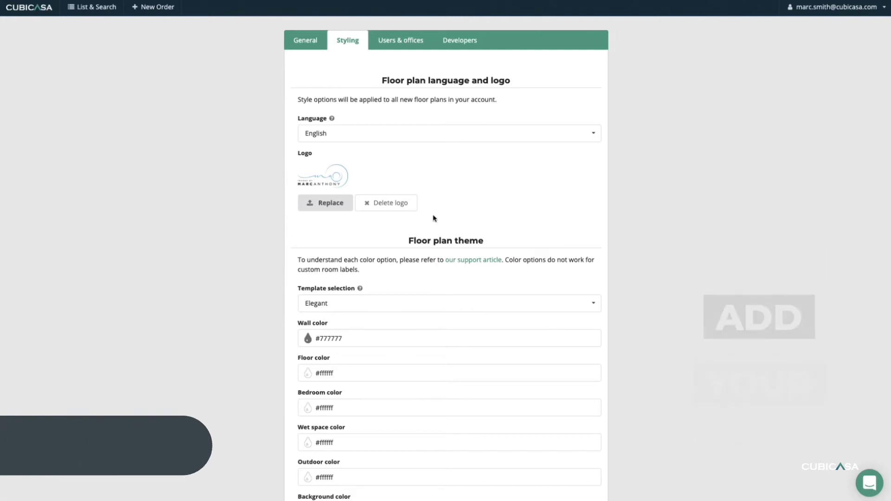
- Expand the Floor plan theme Template selection list, currently on Elegant
click(448, 302)
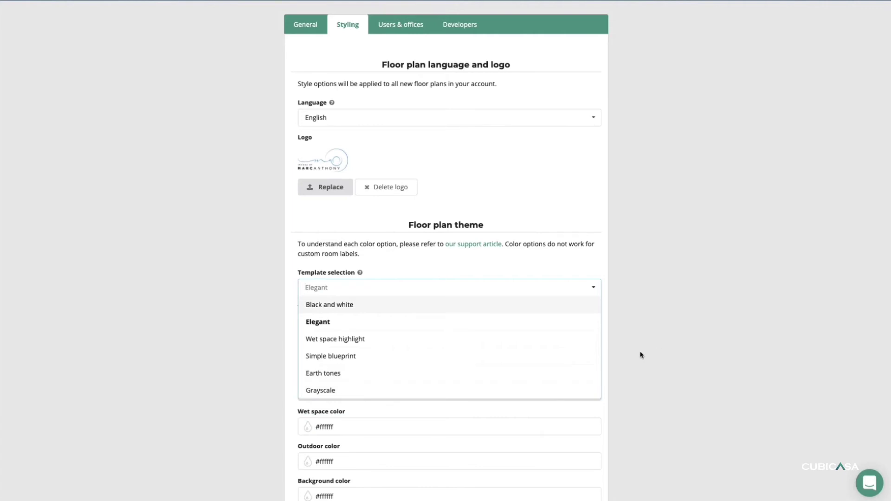
scroll(640, 356, down, 1)
scroll(635, 356, down, 2)
scroll(635, 356, down, 2)
scroll(634, 351, down, 1)
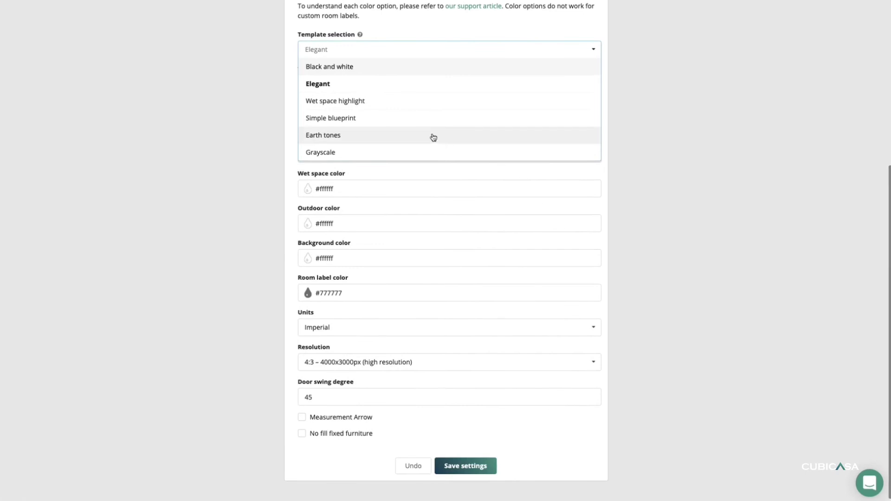
- Change the floor plan theme template from Elegant to Wet space highlight
click(360, 87)
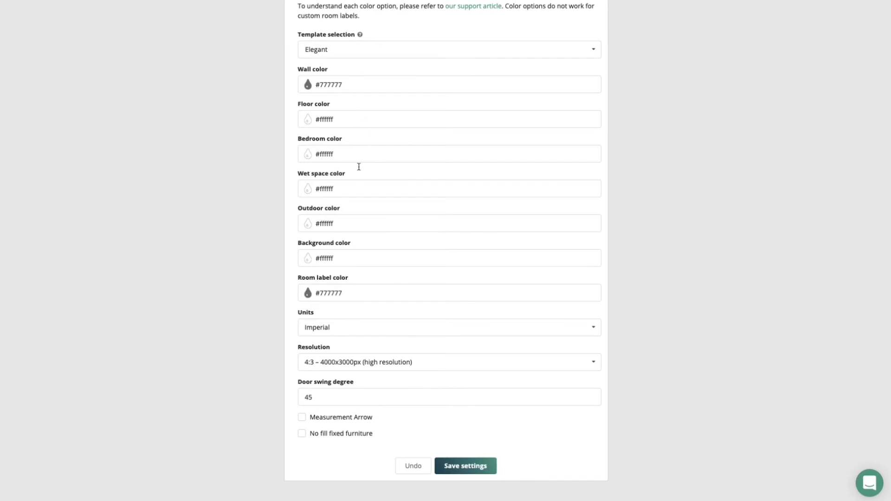
click(358, 49)
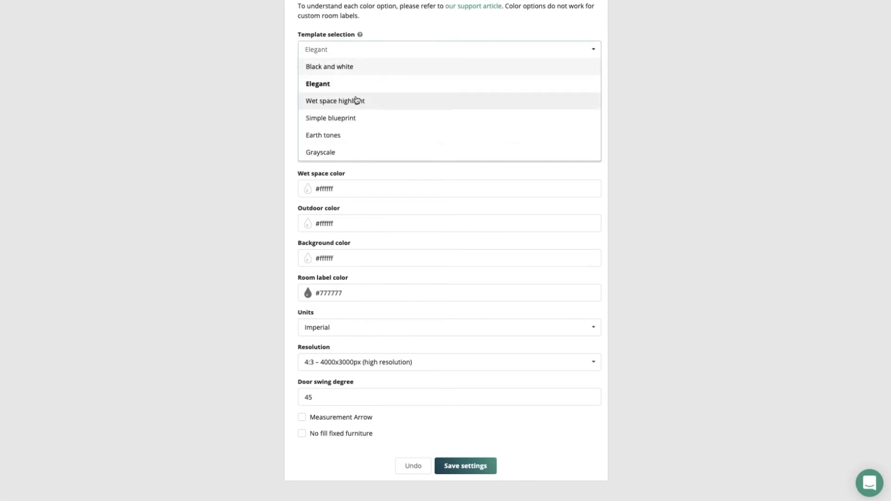
click(358, 103)
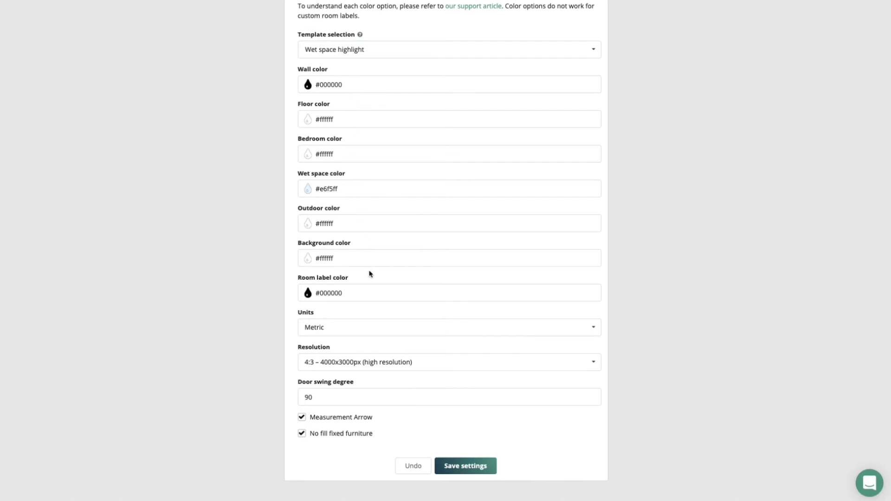
scroll(388, 374, down, 1)
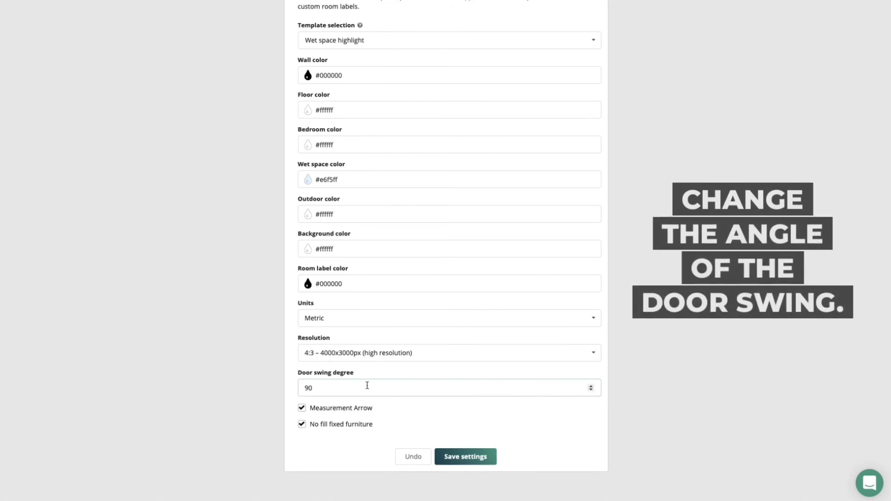
- Replace the Door swing degree of 90 with 45, then with 15
drag(362, 387, 282, 390)
text(45)
drag(333, 389, 294, 389)
text(15)
drag(313, 388, 304, 388)
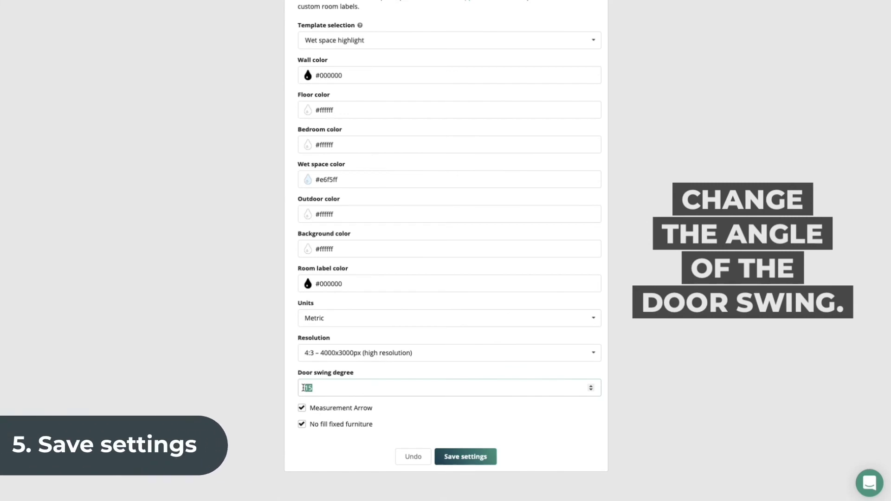
text(45)
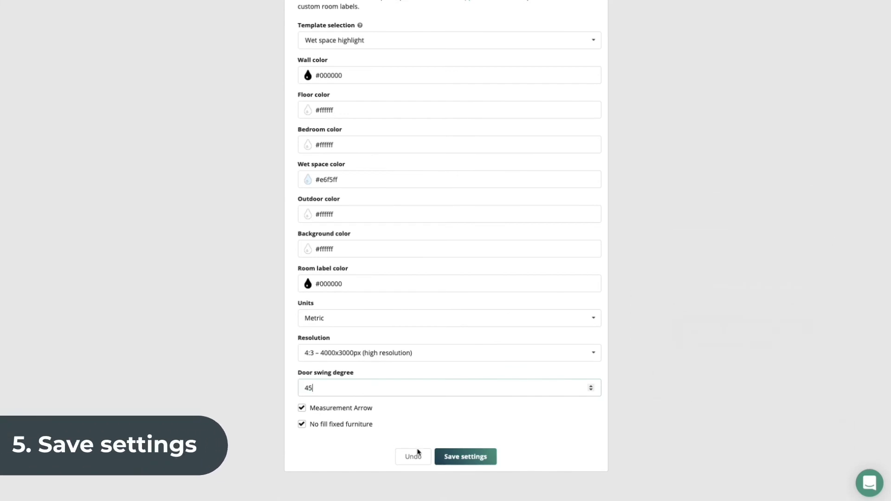
- Save the styling settings with a 45 door swing and go back to List & Search
click(473, 462)
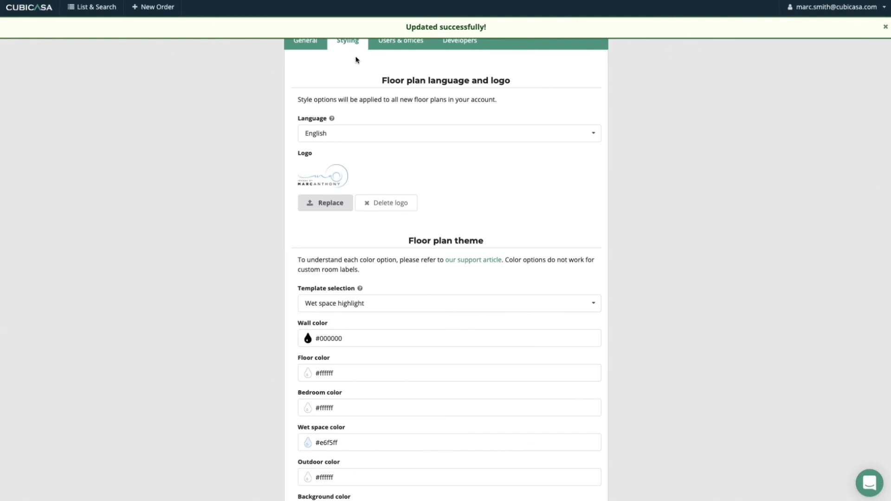
click(30, 9)
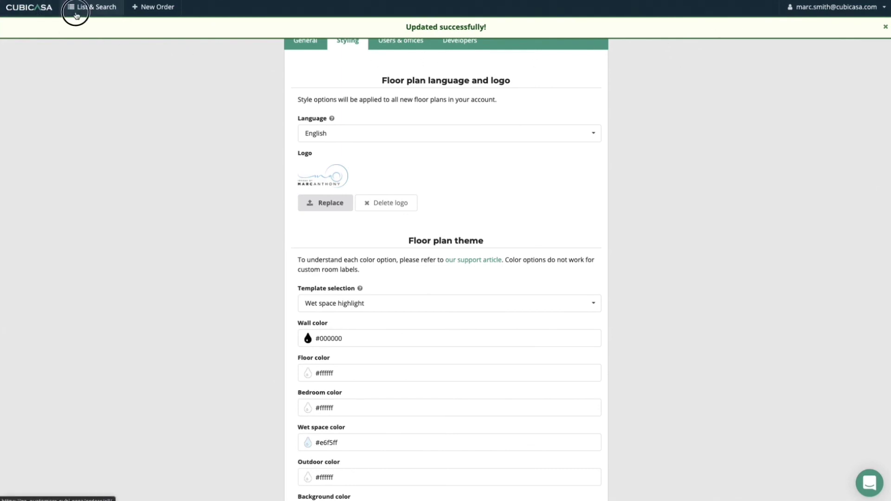